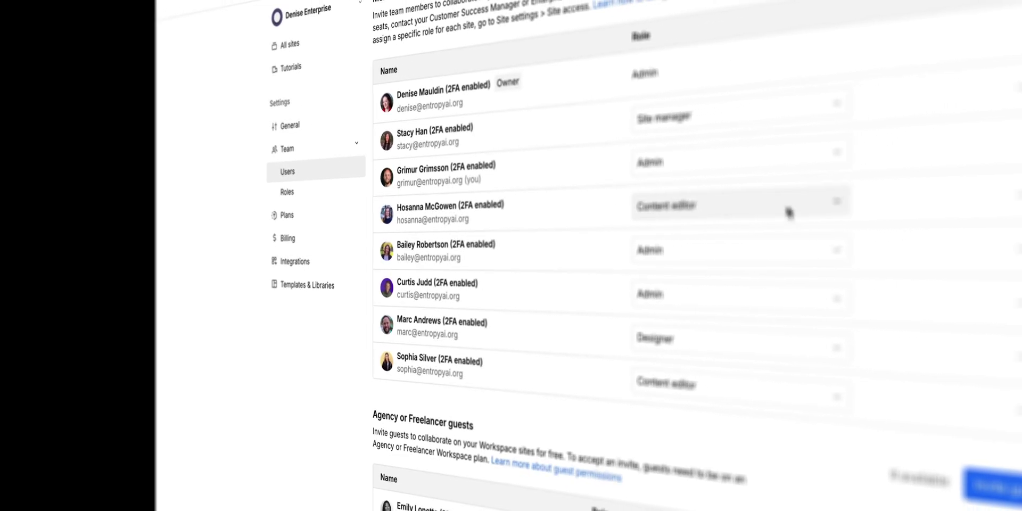
# Step: Bring up the Enterprise workspace's All sites list and enter 'Human Edge' to find the site
pyautogui.click(789, 213)
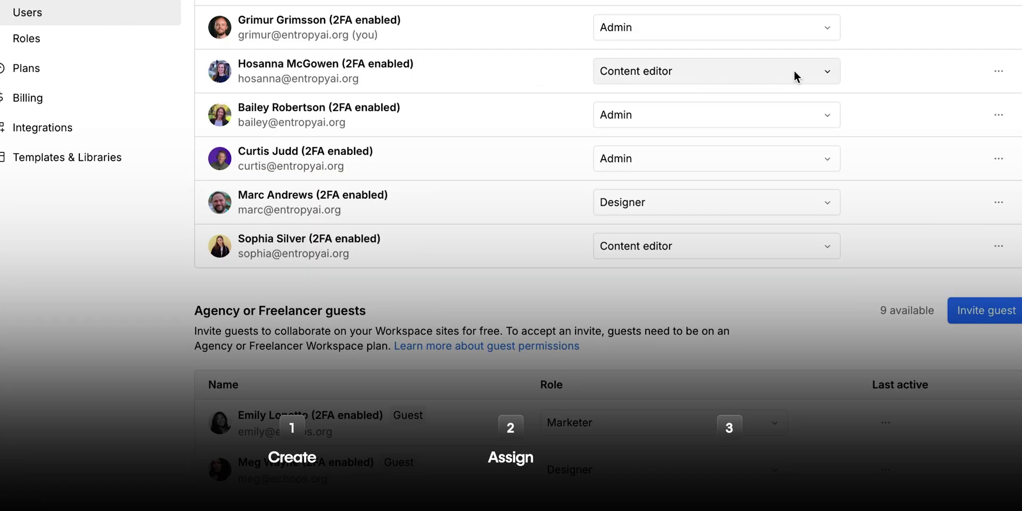
pyautogui.click(794, 75)
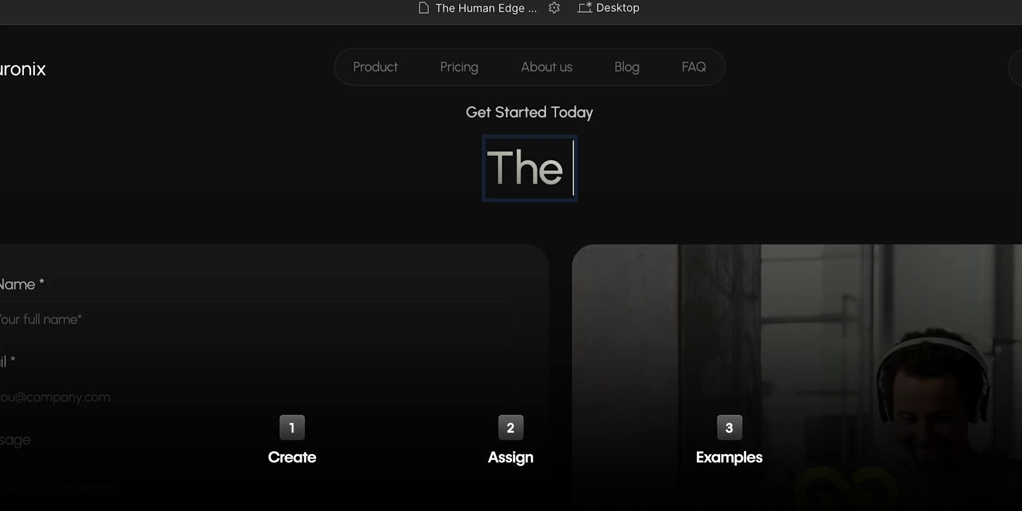
pyautogui.write('Human Ed')
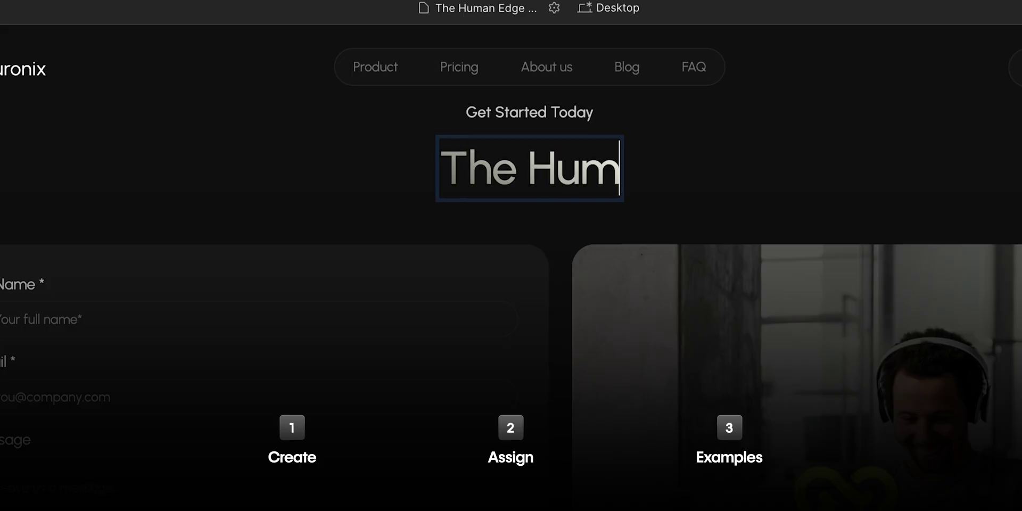
pyautogui.write('ge')
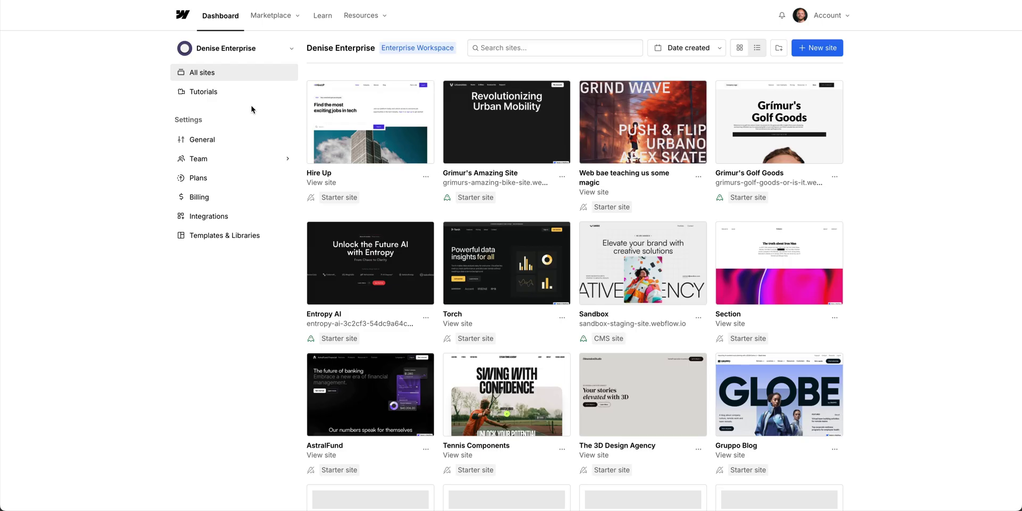
# Step: Check a Content editor's role choices under Team > Users, then go to the Roles settings
pyautogui.click(250, 160)
pyautogui.click(251, 177)
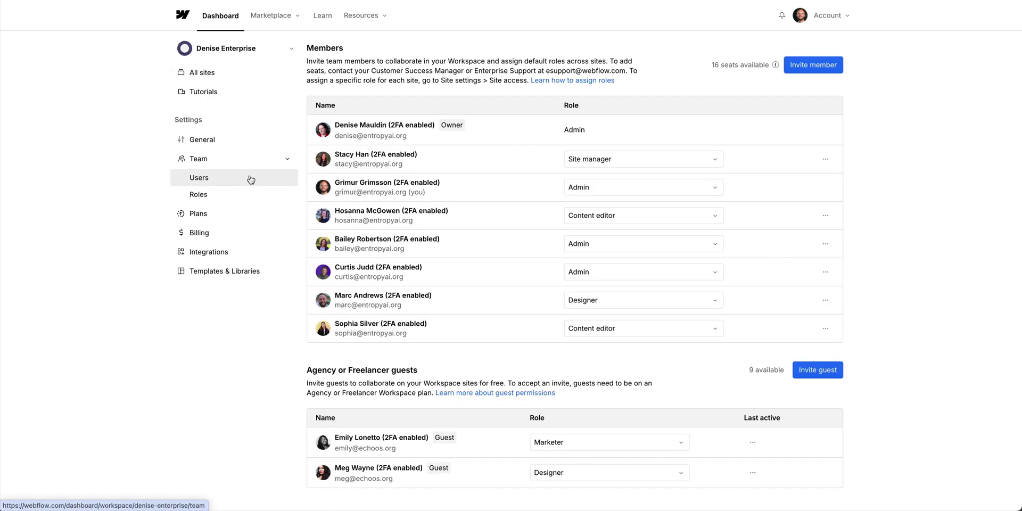
pyautogui.click(707, 217)
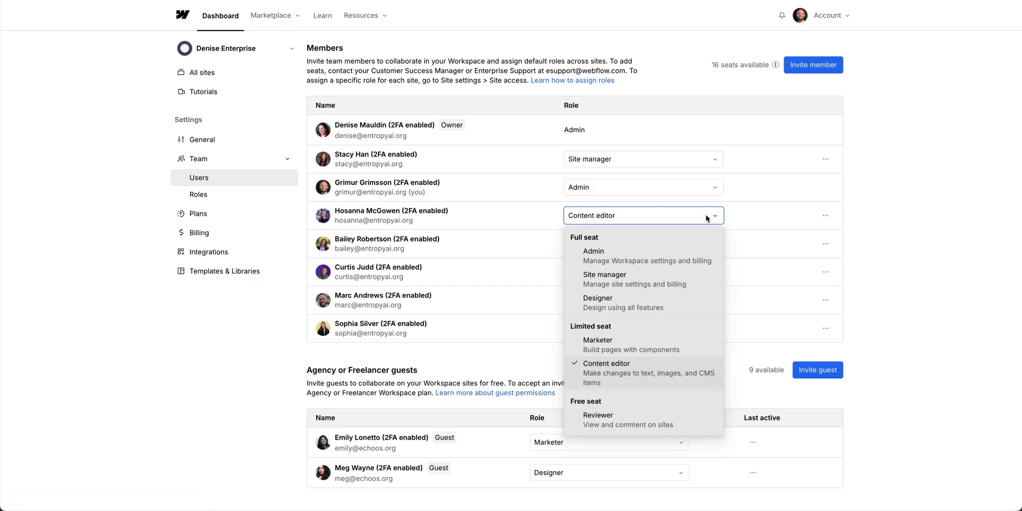
pyautogui.click(707, 218)
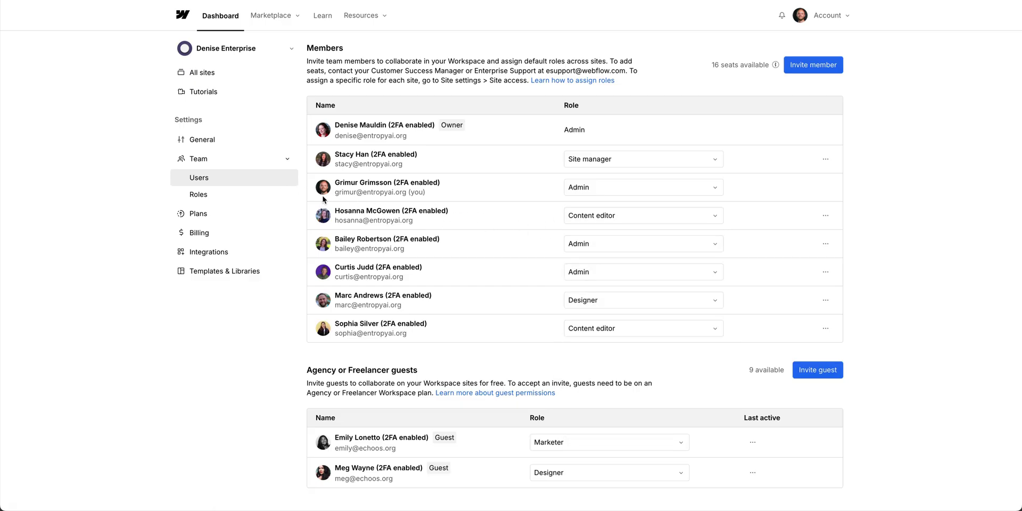
pyautogui.click(281, 194)
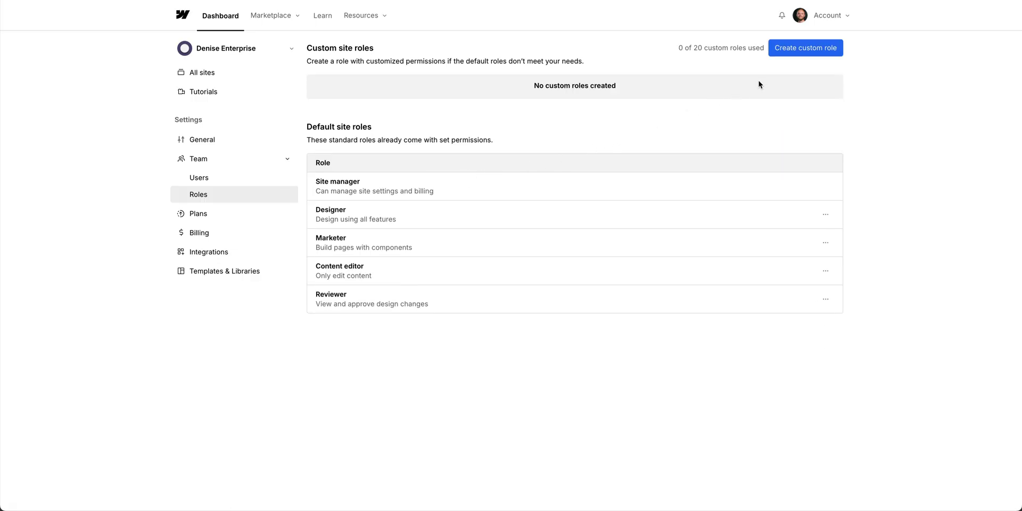
# Step: Start a custom role titled 'Junior designer' with a pasted staging and CMS publishing description
pyautogui.click(801, 52)
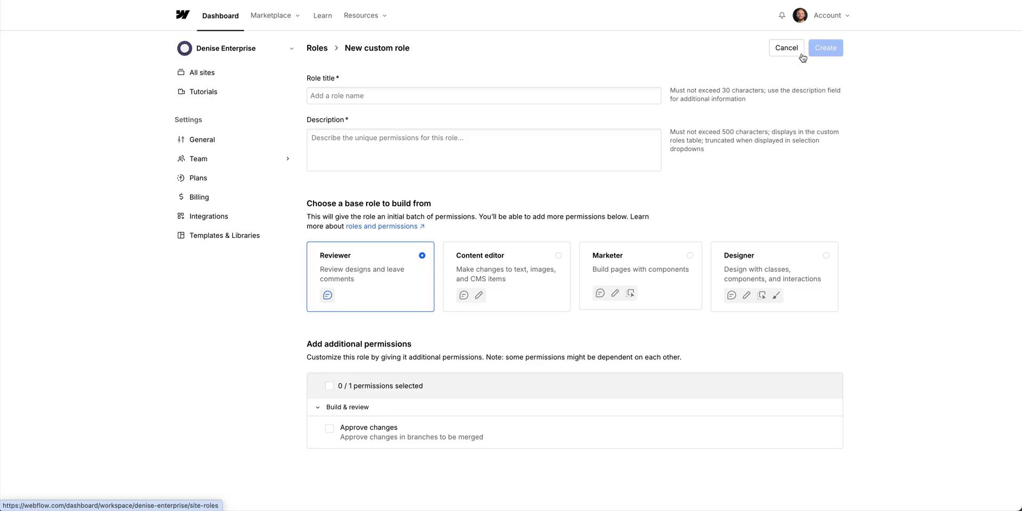
pyautogui.click(376, 98)
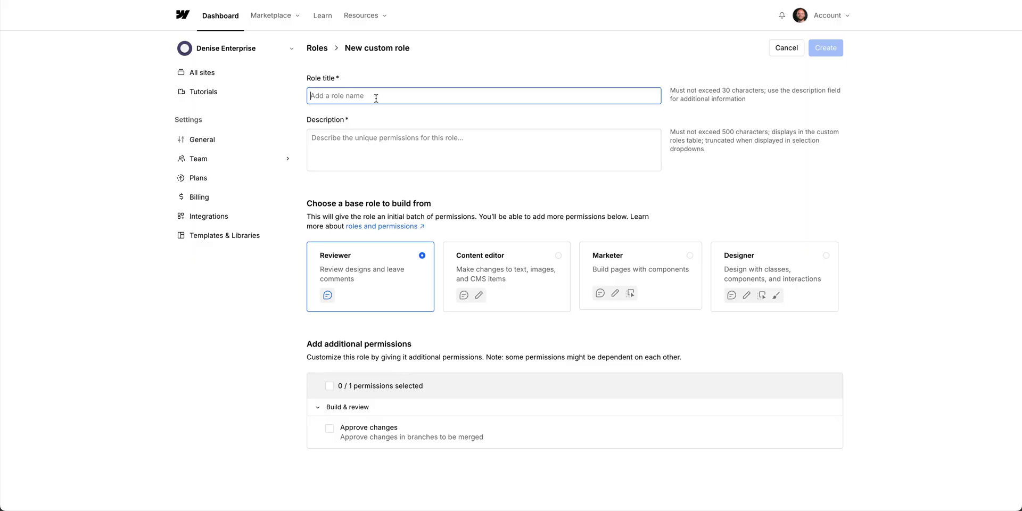
pyautogui.write('Junior designer')
pyautogui.click(375, 138)
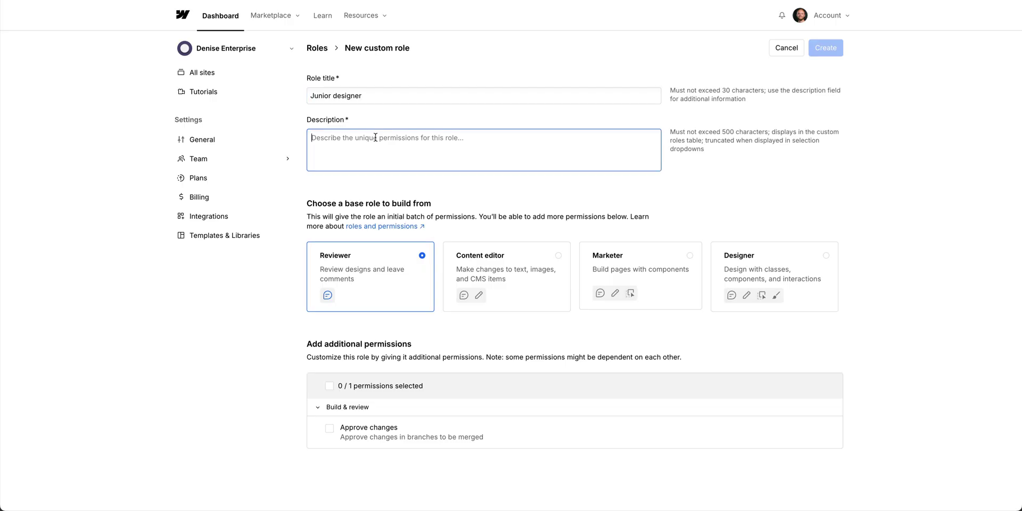
pyautogui.write('Can publish to staging only. Can publish CMS items to production. No access to site or design systems.')
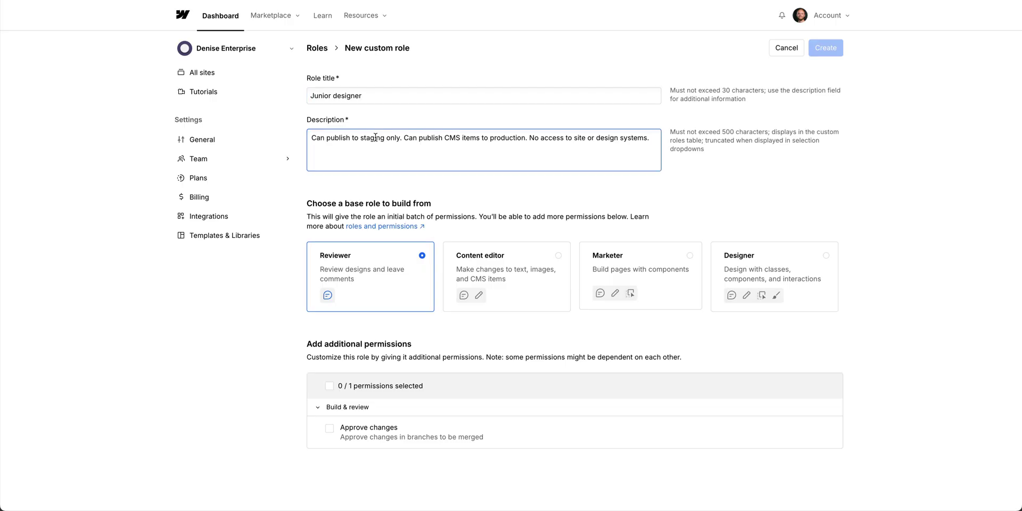
pyautogui.click(439, 182)
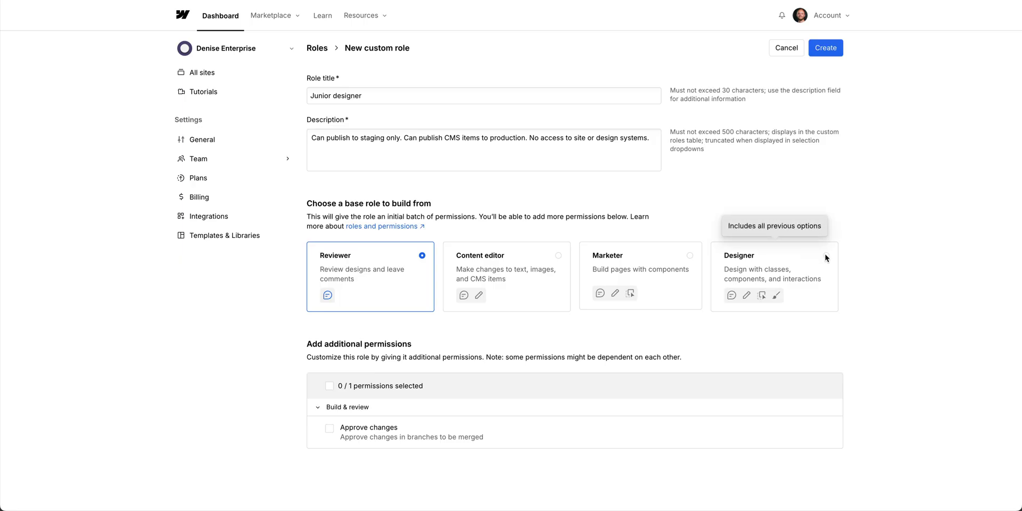
# Step: Base the role on Designer, add staging publishing, CMS production publishing and no-approval changes, then create it
pyautogui.click(826, 256)
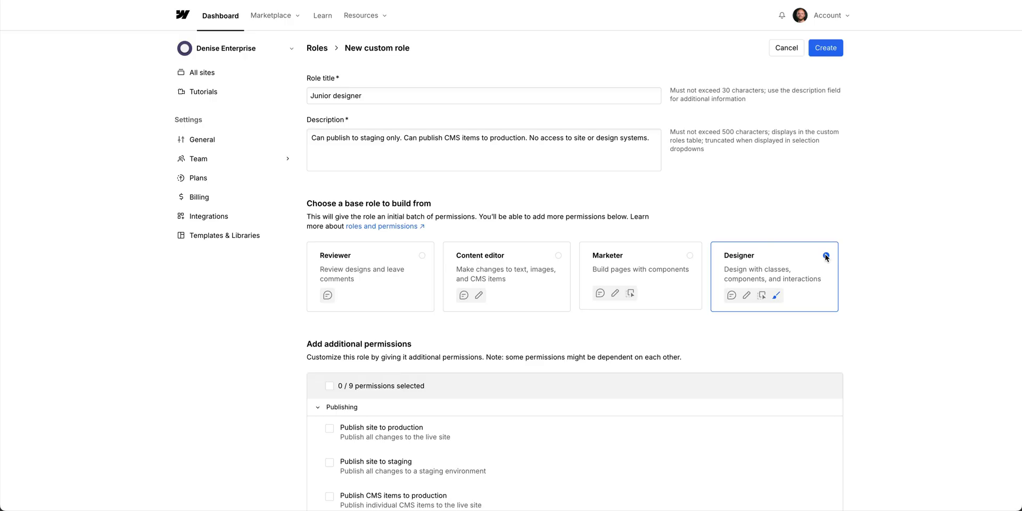
pyautogui.scroll(-5, 826, 258)
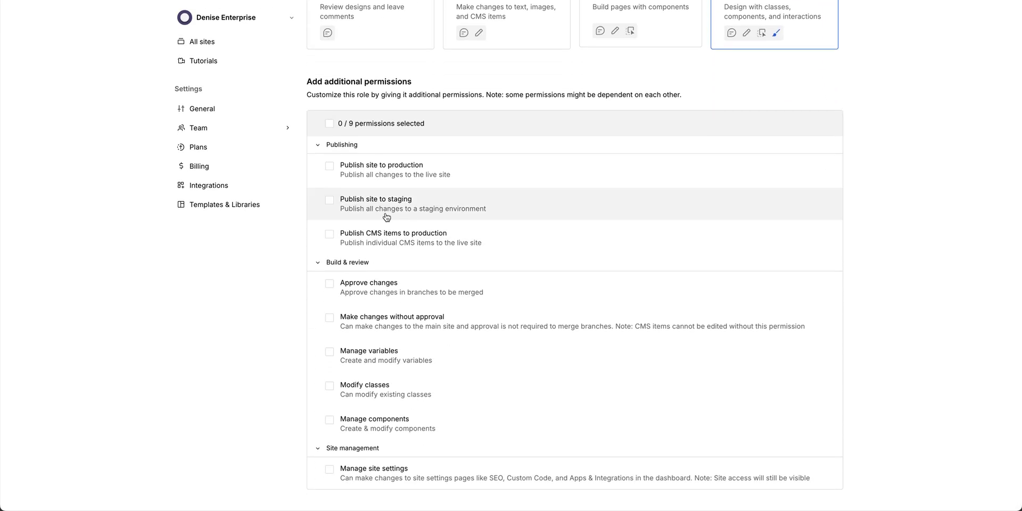
pyautogui.click(330, 201)
pyautogui.click(330, 235)
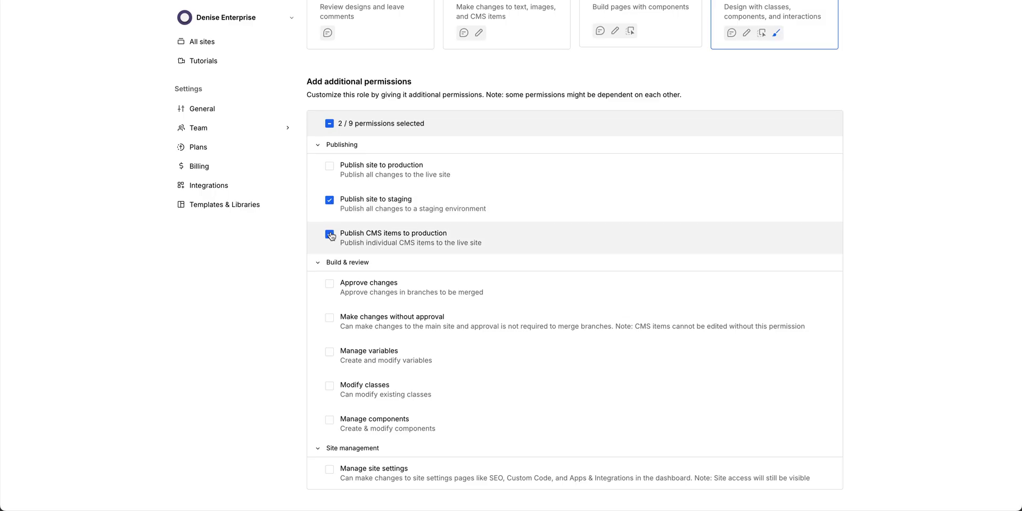
pyautogui.click(330, 318)
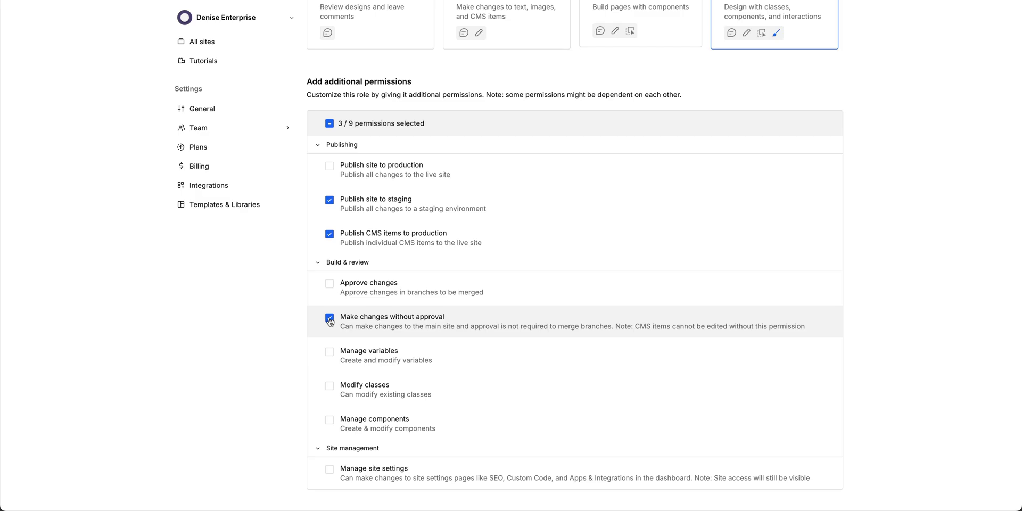
pyautogui.scroll(5, 331, 321)
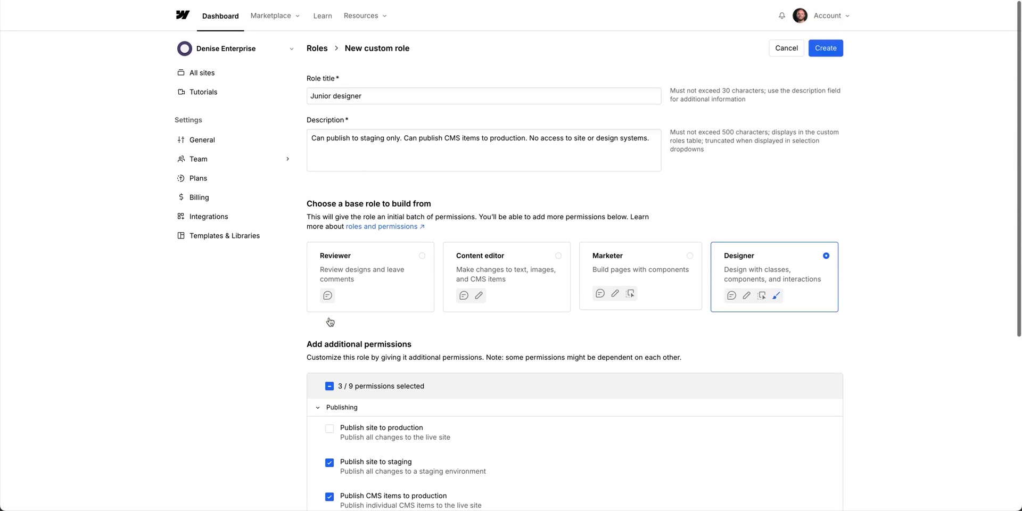
pyautogui.click(826, 49)
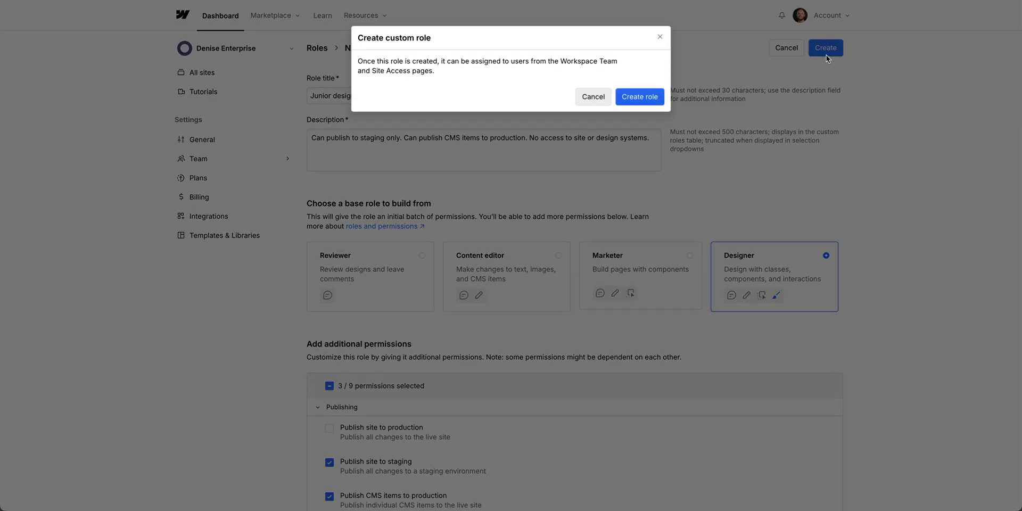
pyautogui.click(641, 99)
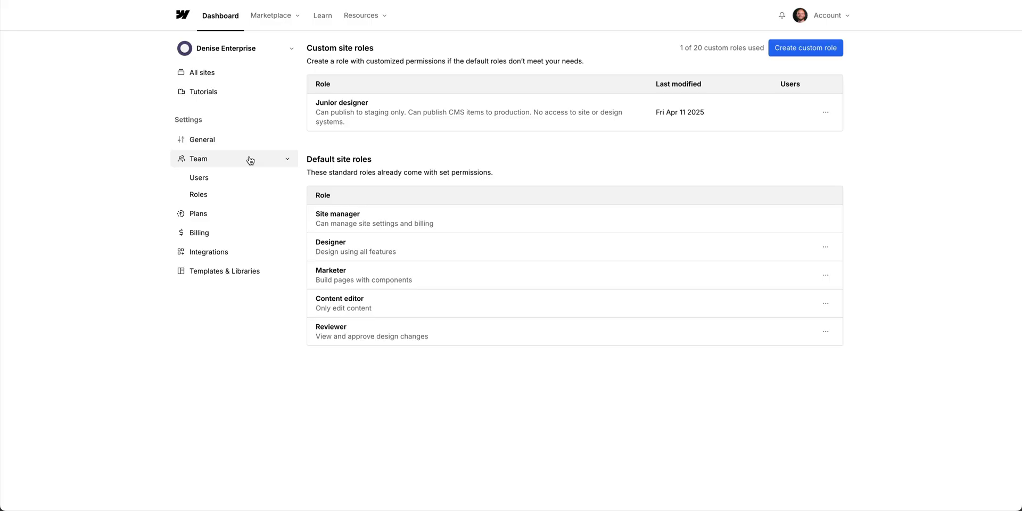
# Step: Change the first Content editor member's role to Junior designer in the team members list
pyautogui.click(248, 181)
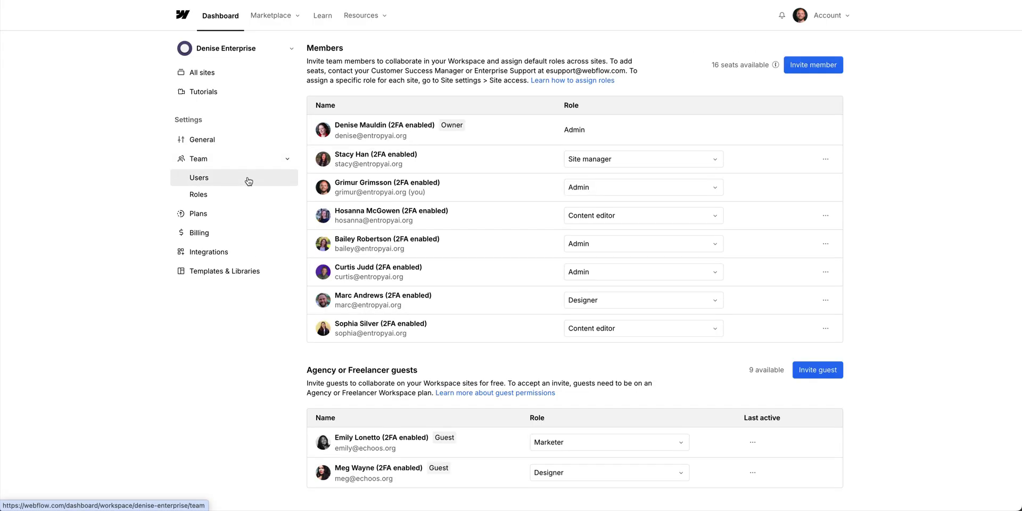
pyautogui.click(678, 218)
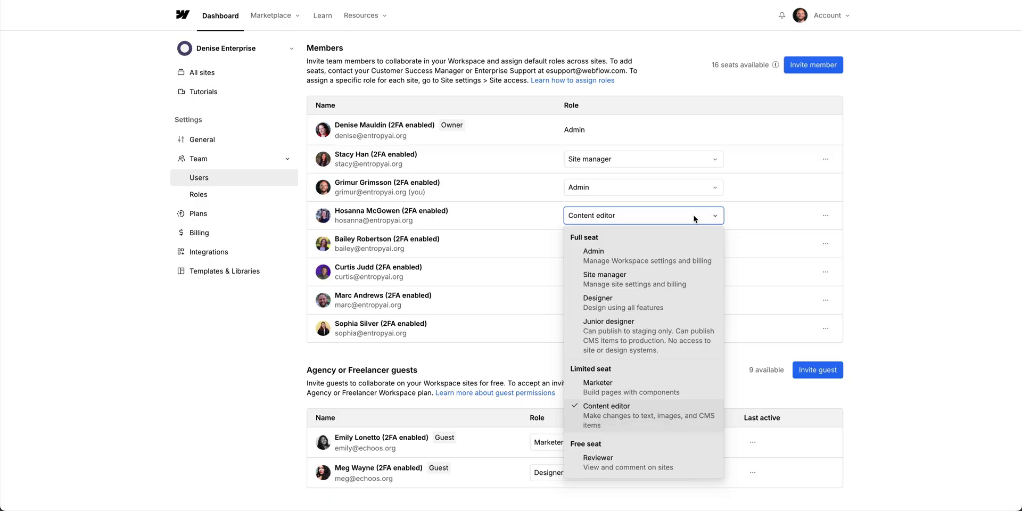
pyautogui.click(690, 347)
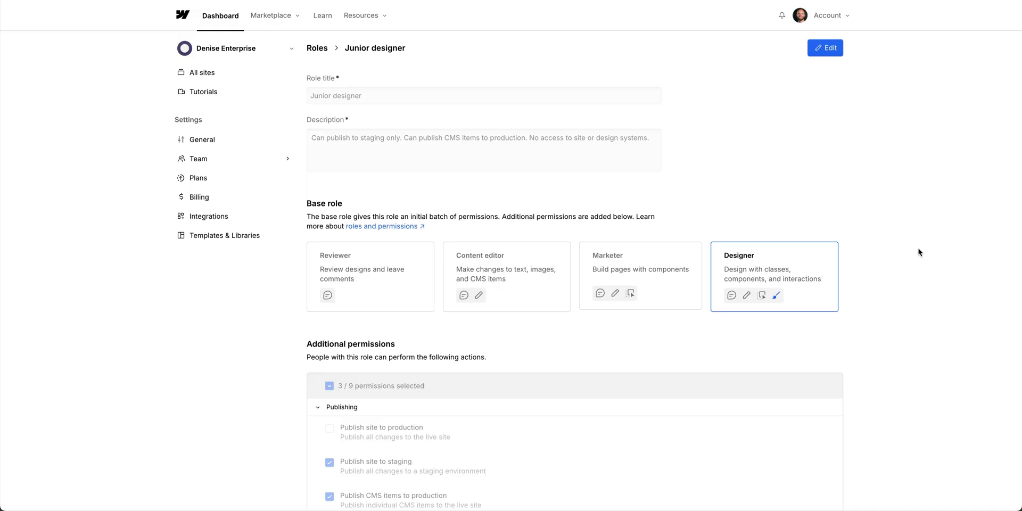
# Step: Review the Junior designer permissions, then show its limited Publish options and the CMS item's save choices
pyautogui.scroll(-5, 918, 251)
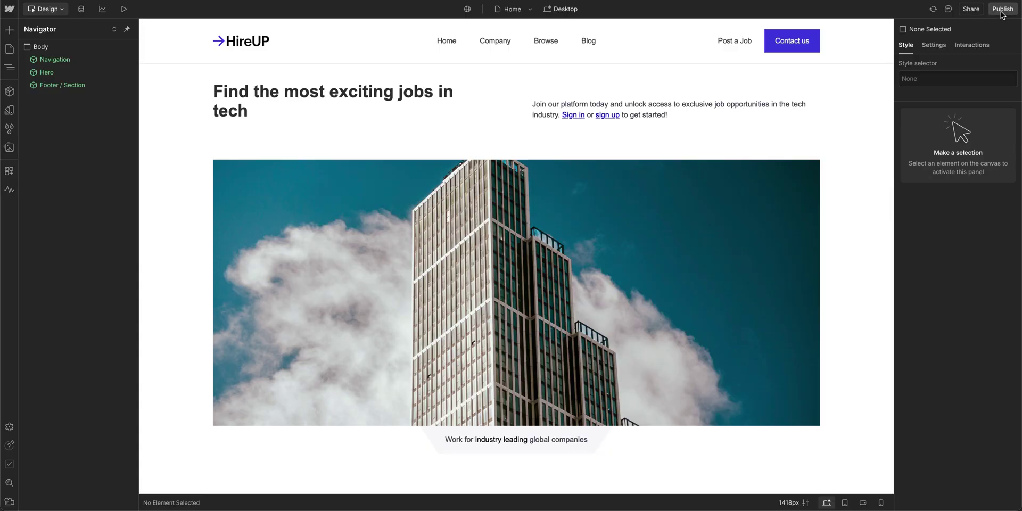
pyautogui.click(1009, 5)
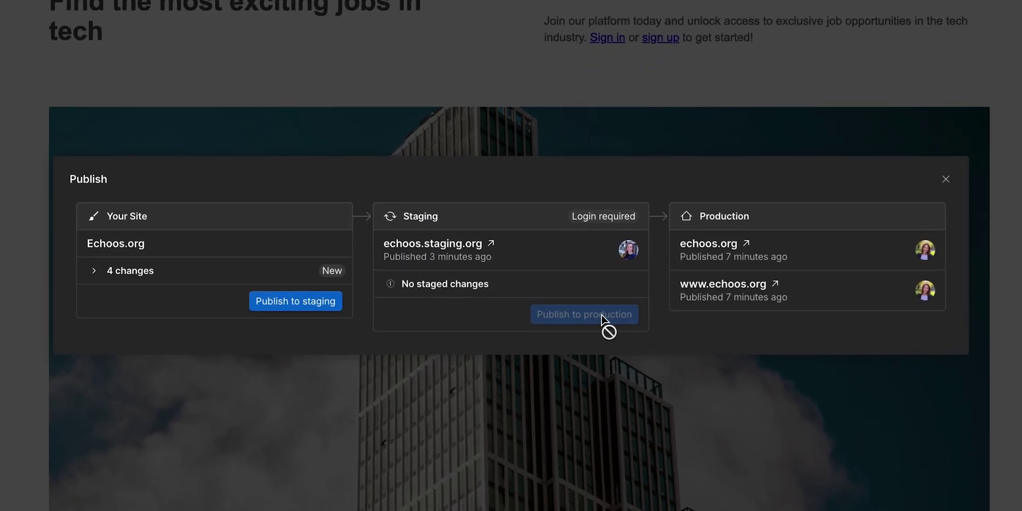
pyautogui.moveTo(570, 296)
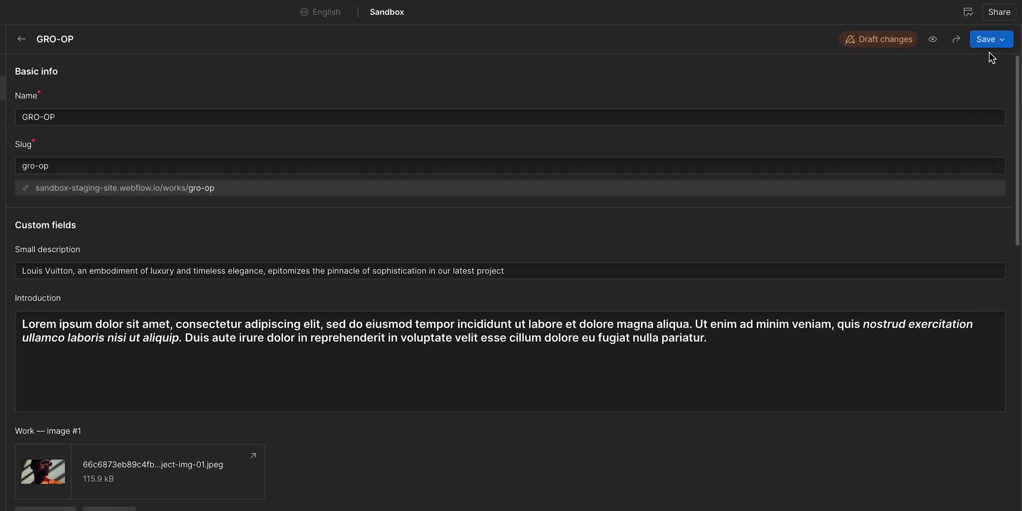
pyautogui.click(1007, 30)
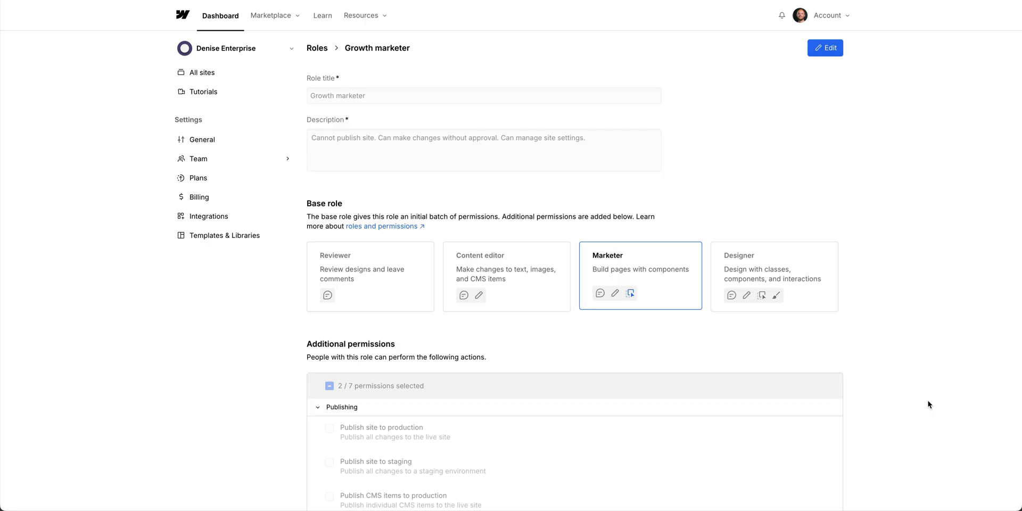
# Step: Insert the Demo Form into the empty page slot, turn off staging indexing, and type 'of AI.' into the heading
pyautogui.scroll(-4, 928, 405)
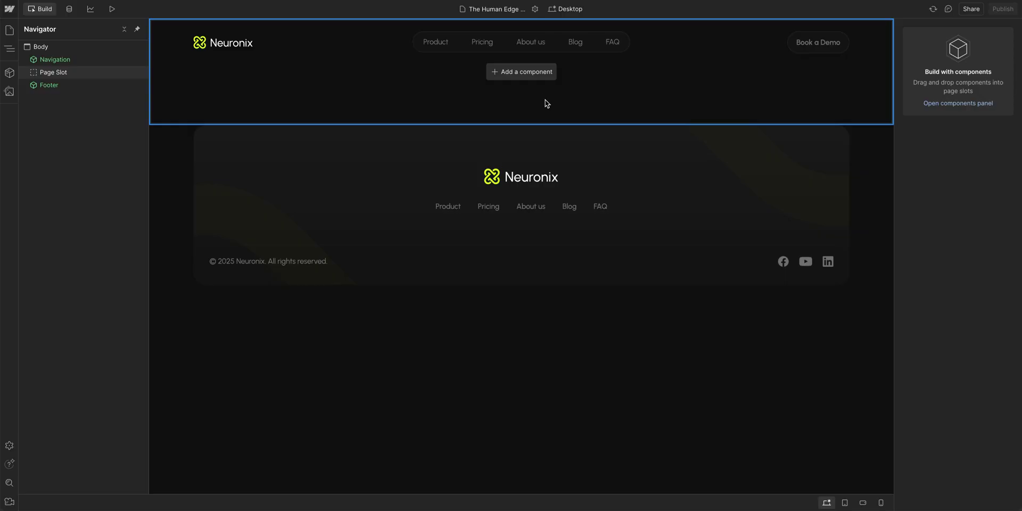
pyautogui.click(525, 74)
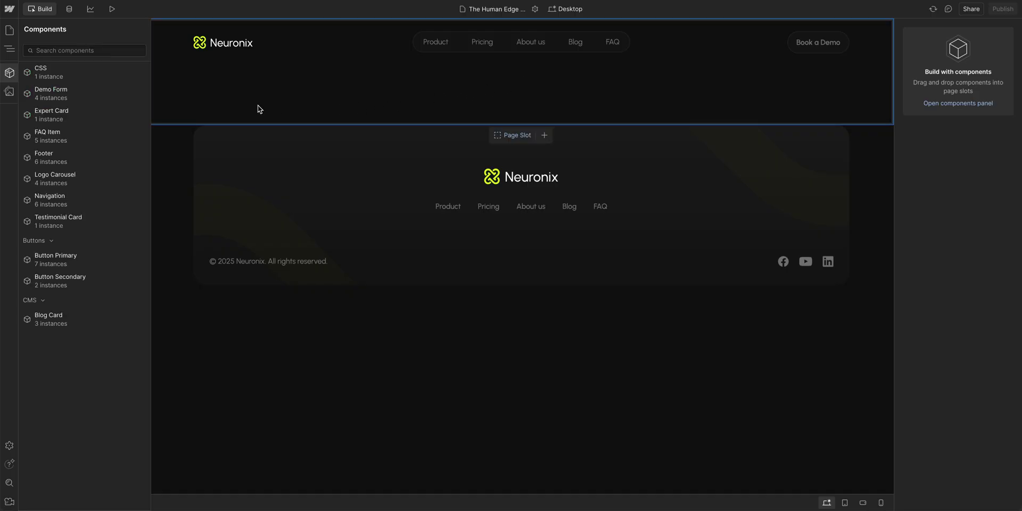
pyautogui.click(118, 94)
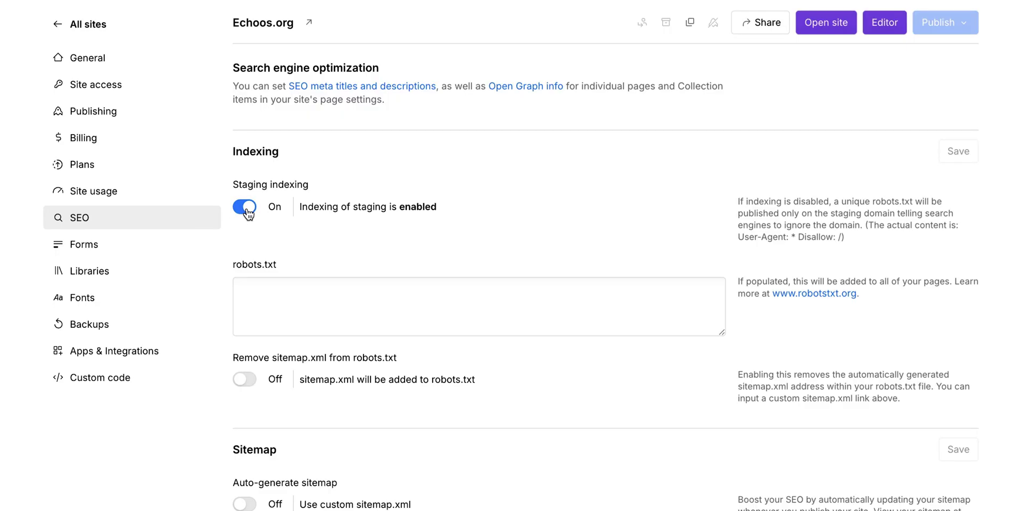
pyautogui.click(246, 208)
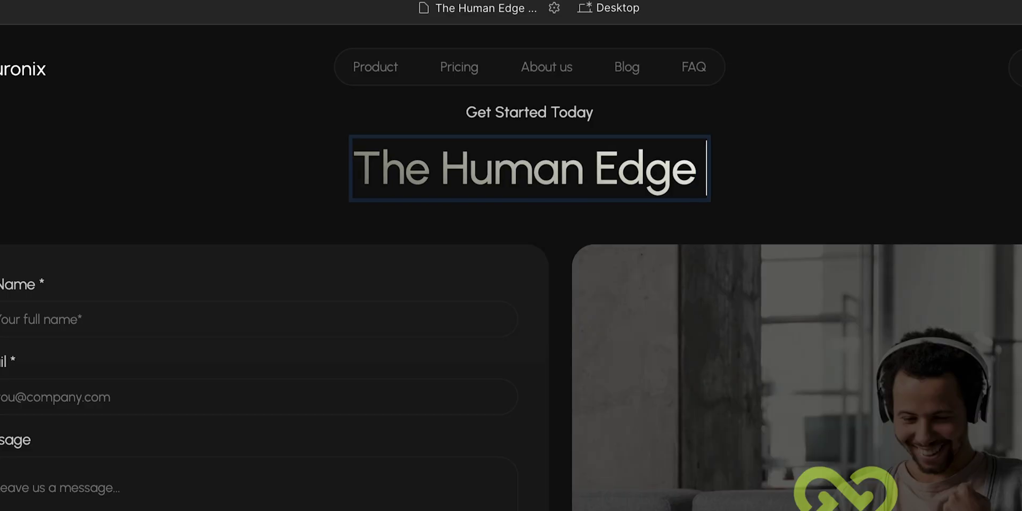
pyautogui.write('of AI')
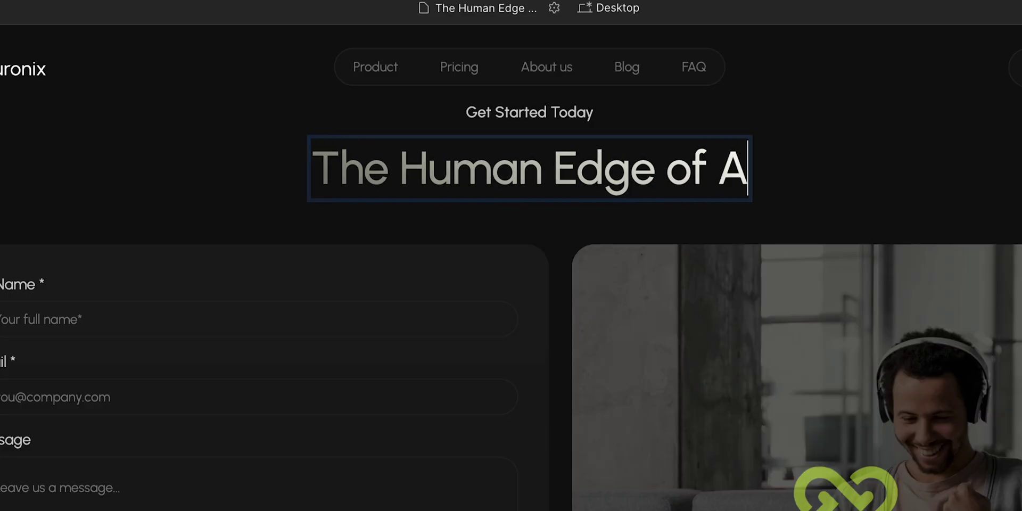
pyautogui.write('.')
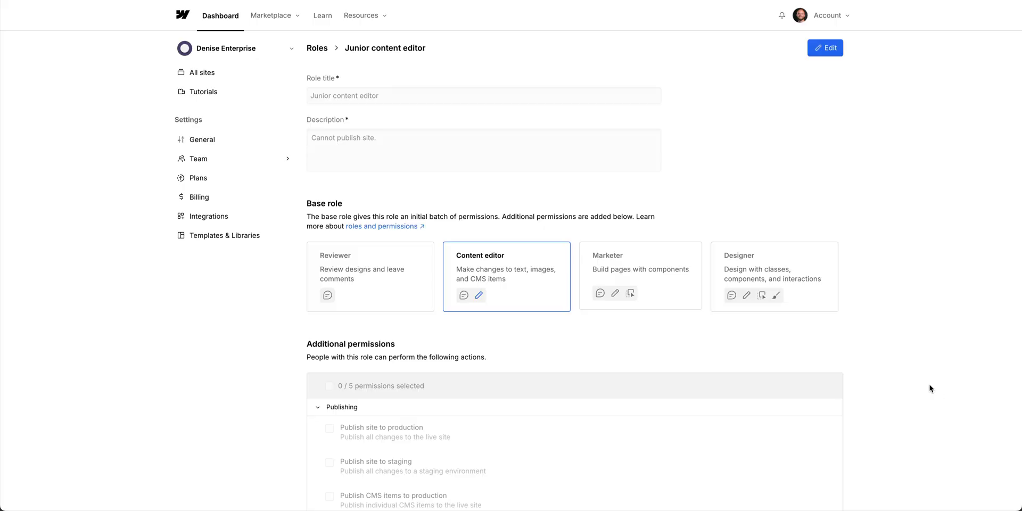
# Step: Rewrite the hero heading with AI and accept it, check the disabled Publish, then edit Junior content editor
pyautogui.scroll(-3, 930, 389)
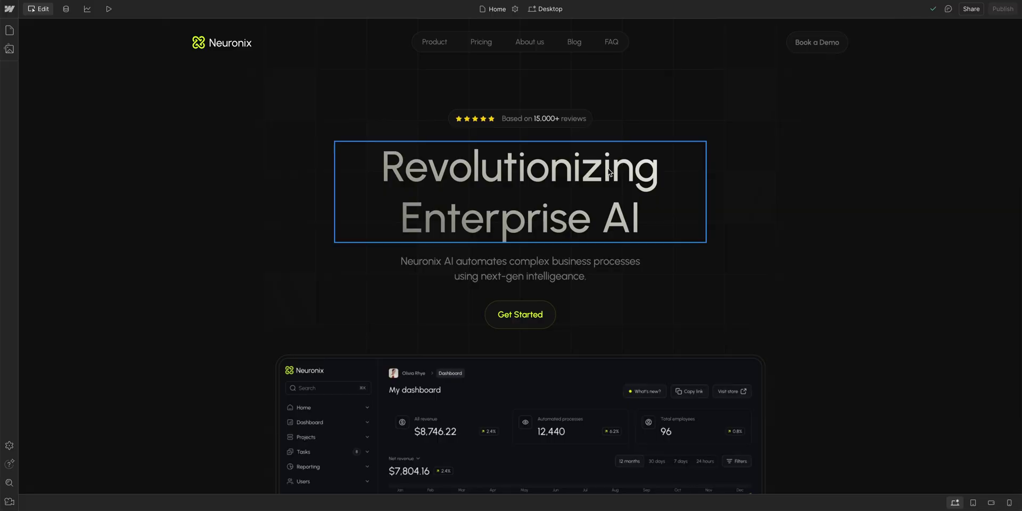
pyautogui.moveTo(604, 169)
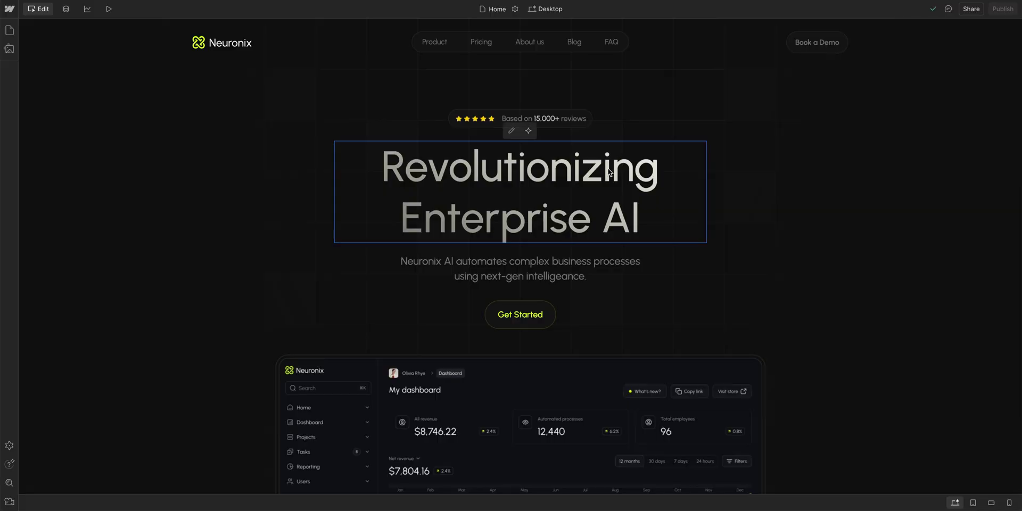
pyautogui.click(528, 131)
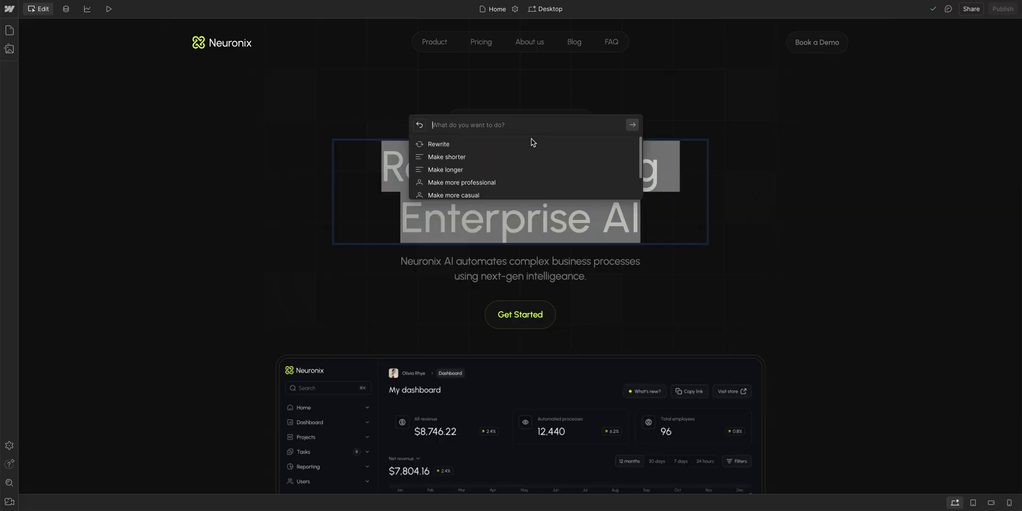
pyautogui.click(533, 143)
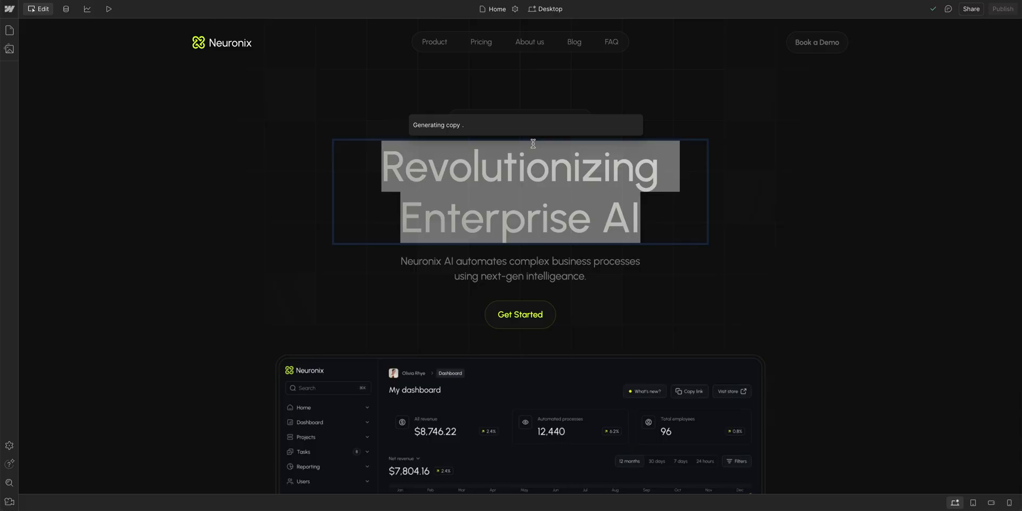
pyautogui.click(575, 128)
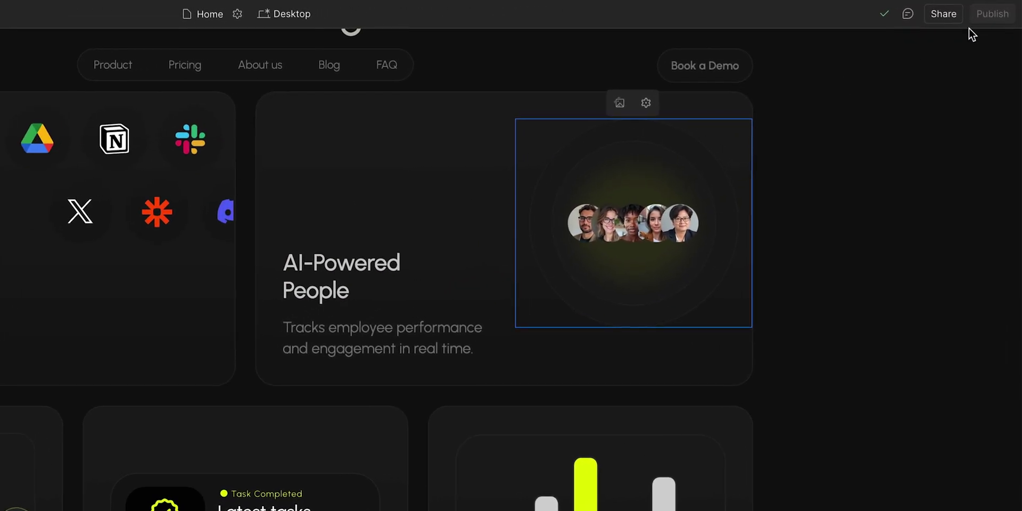
pyautogui.moveTo(984, 26)
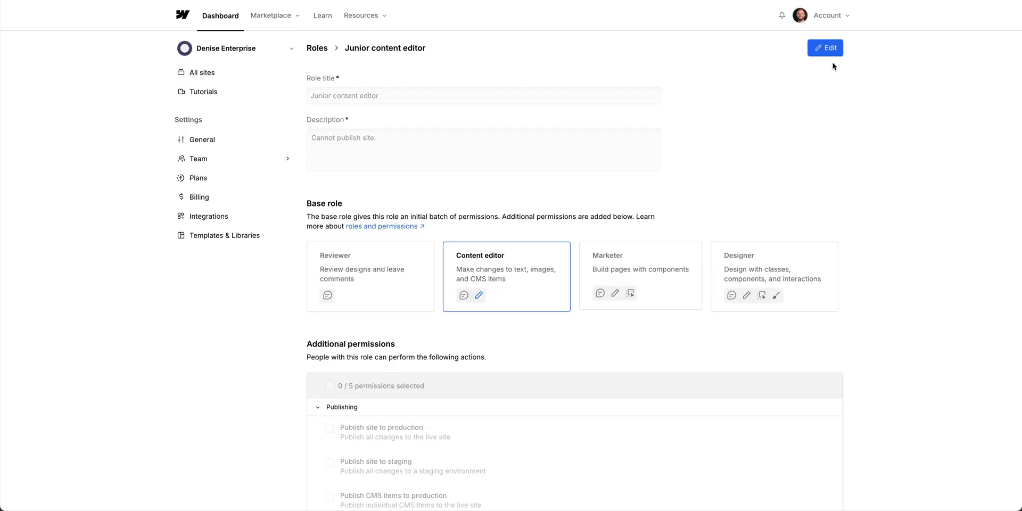
pyautogui.click(826, 52)
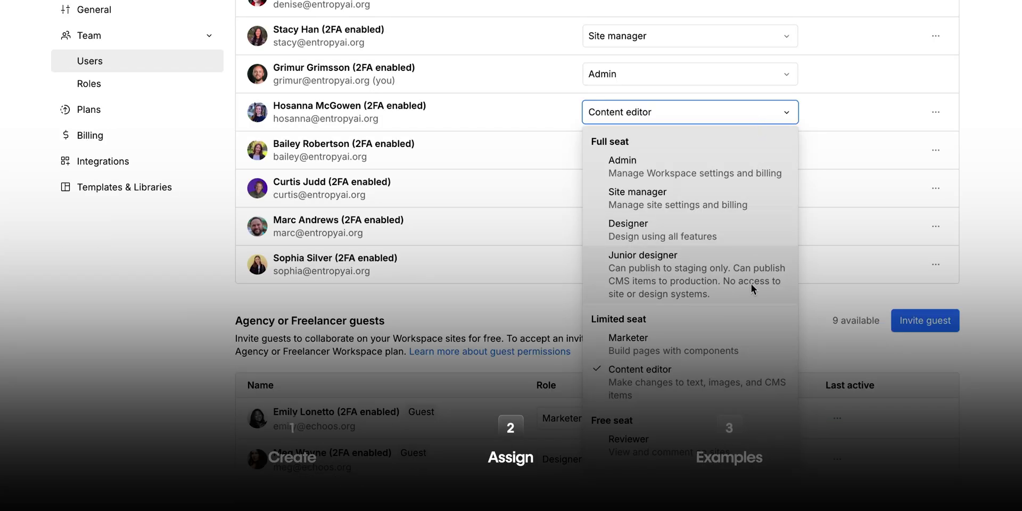
# Step: Assign Junior designer, drag the Demo Form into the page slot, and replace the stars image with the people avatars
pyautogui.click(752, 285)
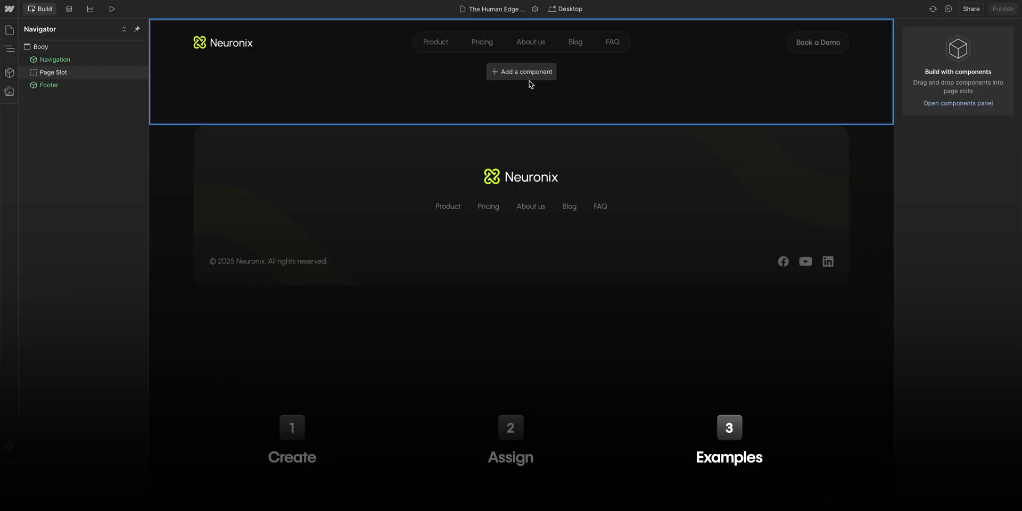
pyautogui.click(527, 76)
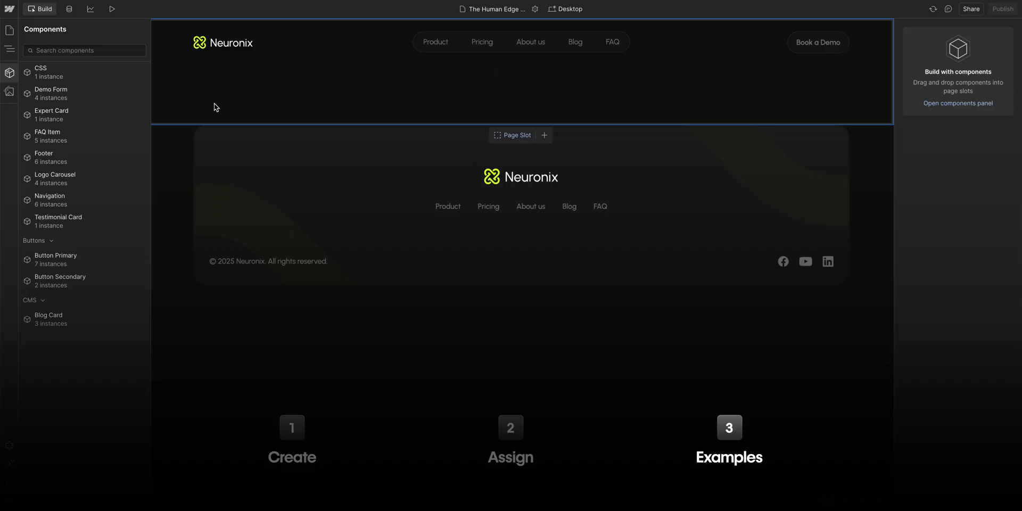
pyautogui.moveTo(50, 93); pyautogui.dragTo(521, 176)
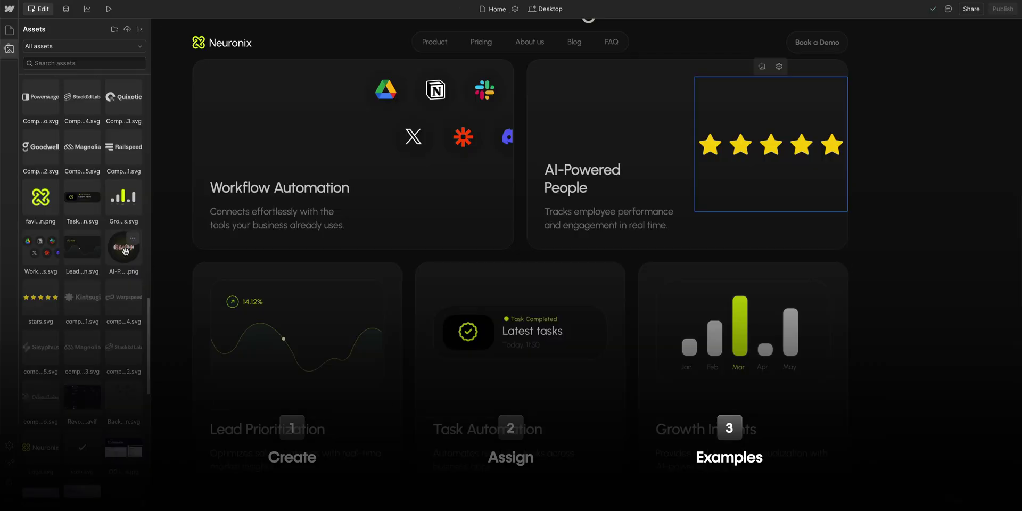
pyautogui.click(125, 251)
pyautogui.moveTo(997, 13)
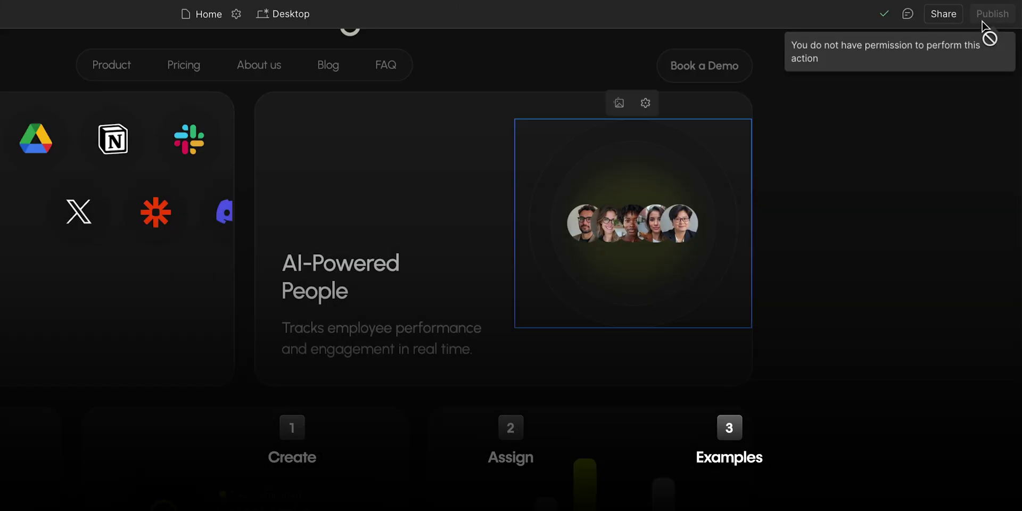